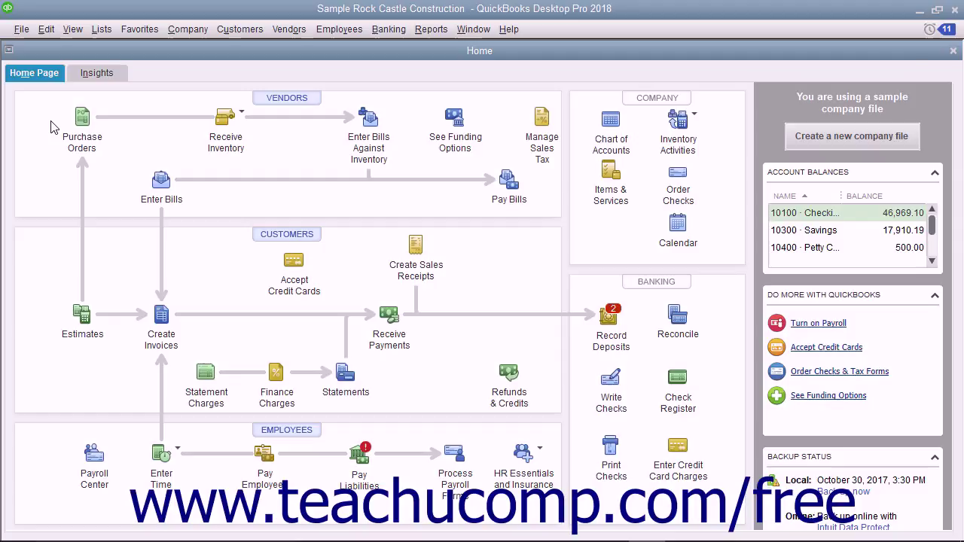
Open the Customer Center from the Home page to view the customer list and transactions
{"action": "left_click", "coordinate": [260, 235]}
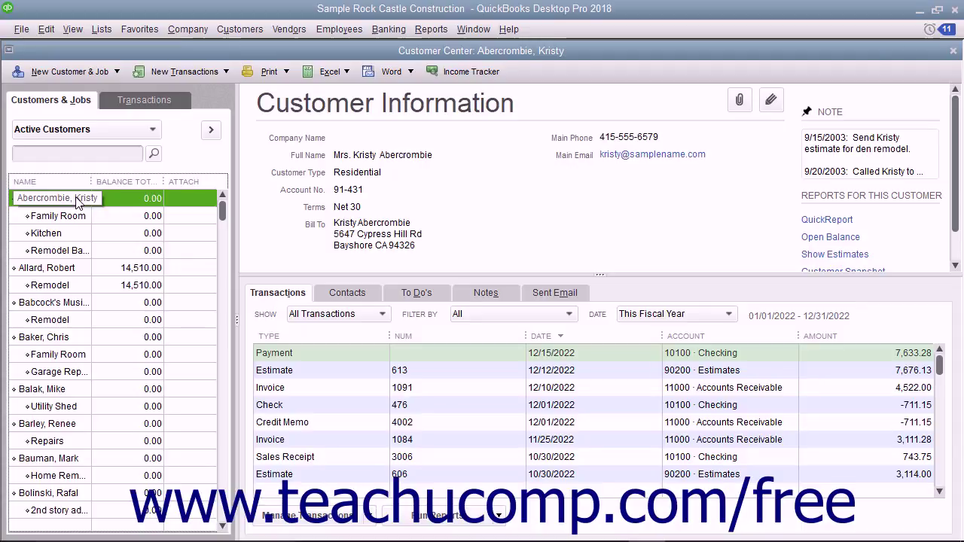
{"action": "left_click", "coordinate": [50, 32]}
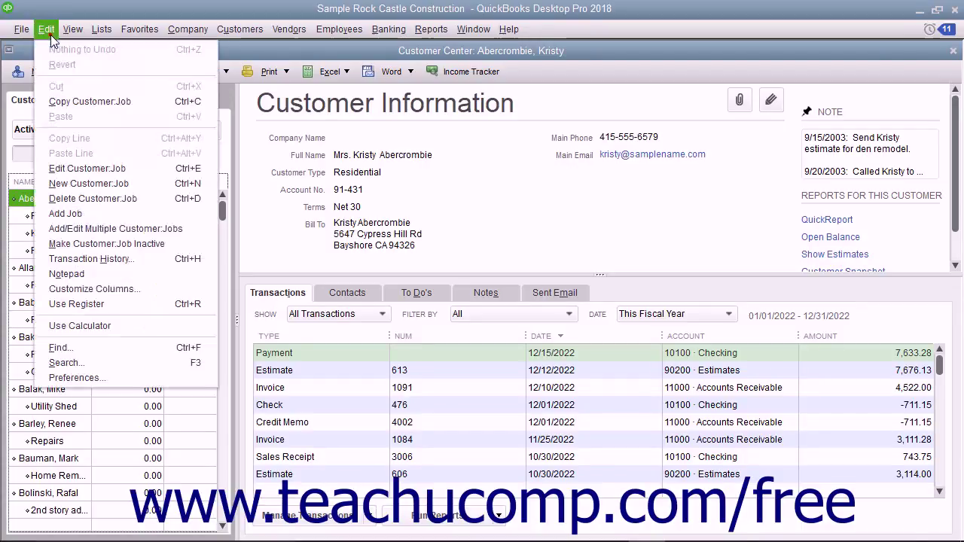
{"action": "left_click", "coordinate": [79, 379]}
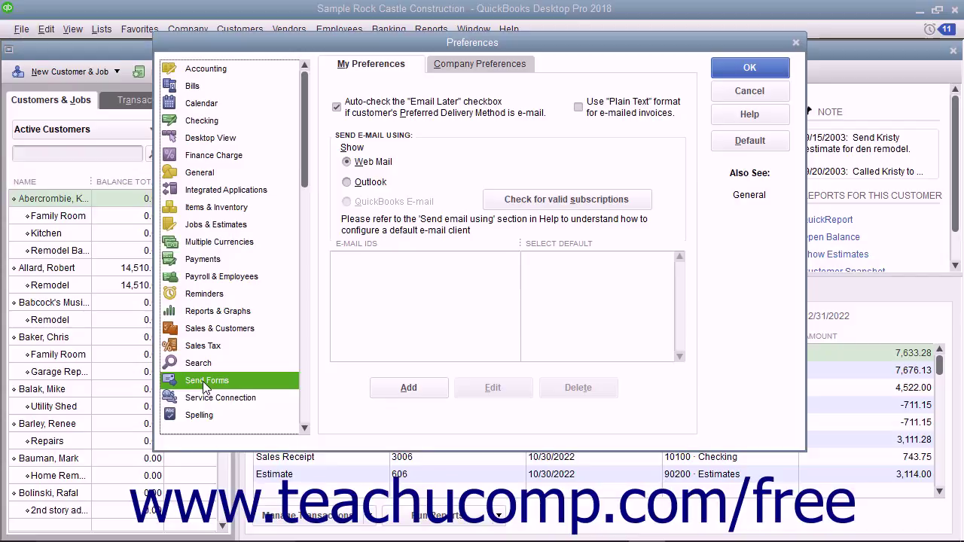
{"action": "left_click", "coordinate": [384, 68]}
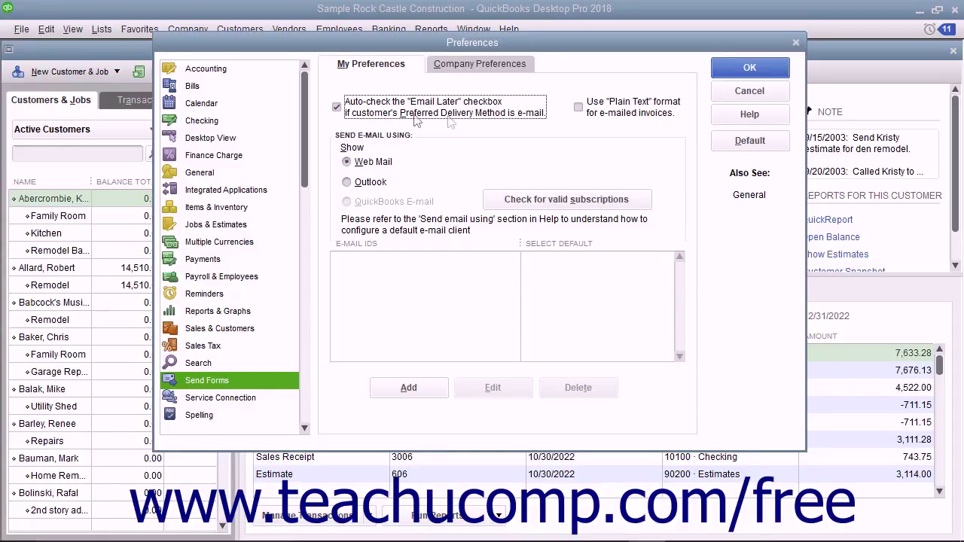
{"action": "left_click", "coordinate": [723, 66]}
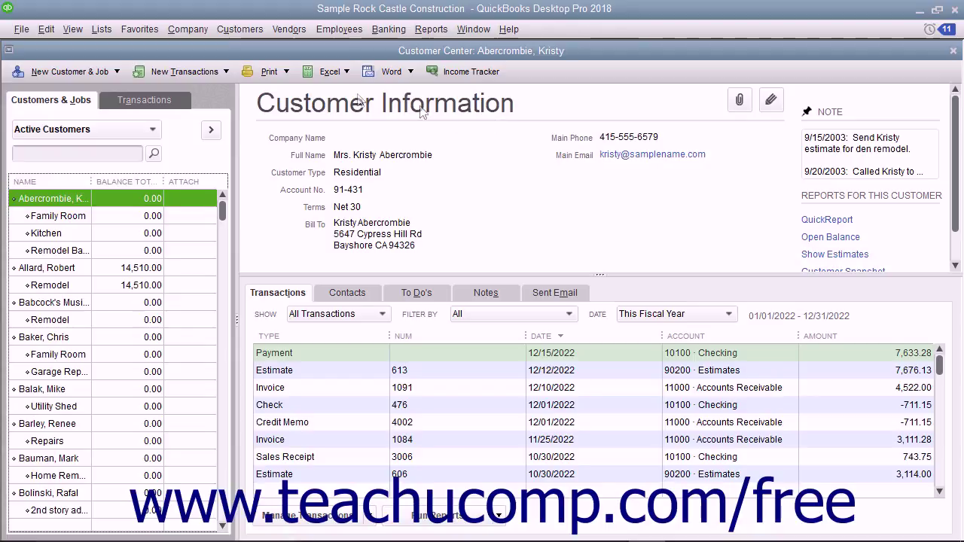
Start Create Batch Invoices from the Customers menu and dismiss the setup reminder
{"action": "left_click", "coordinate": [254, 32]}
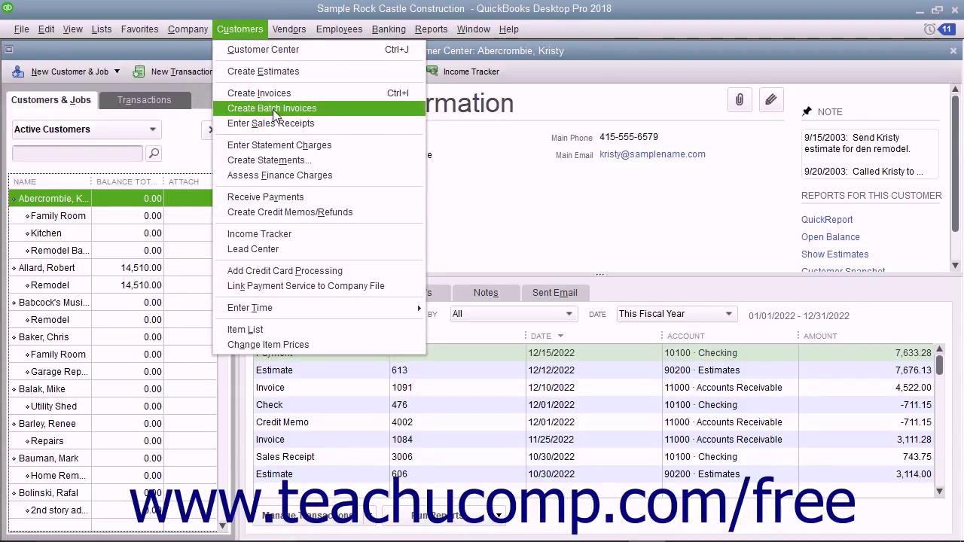
{"action": "left_click", "coordinate": [272, 109]}
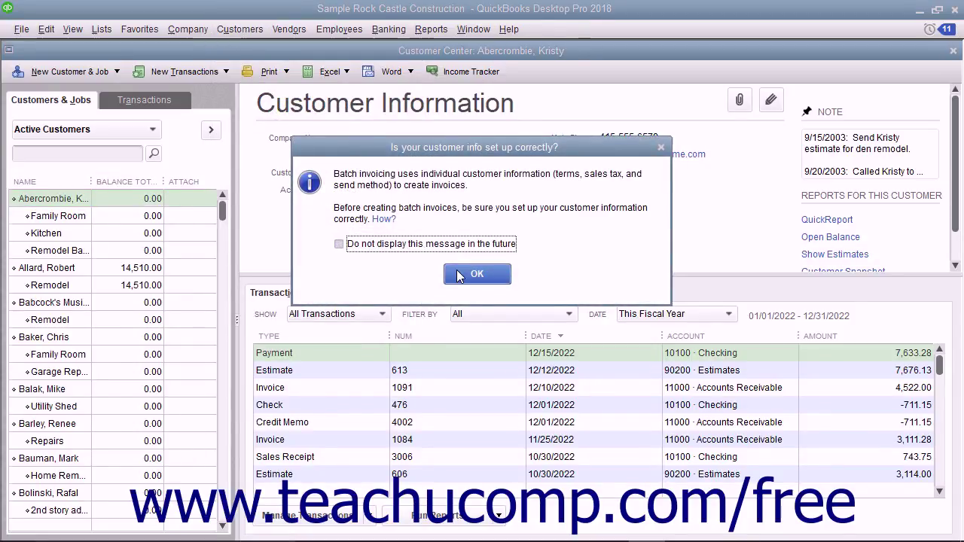
{"action": "left_click", "coordinate": [457, 274]}
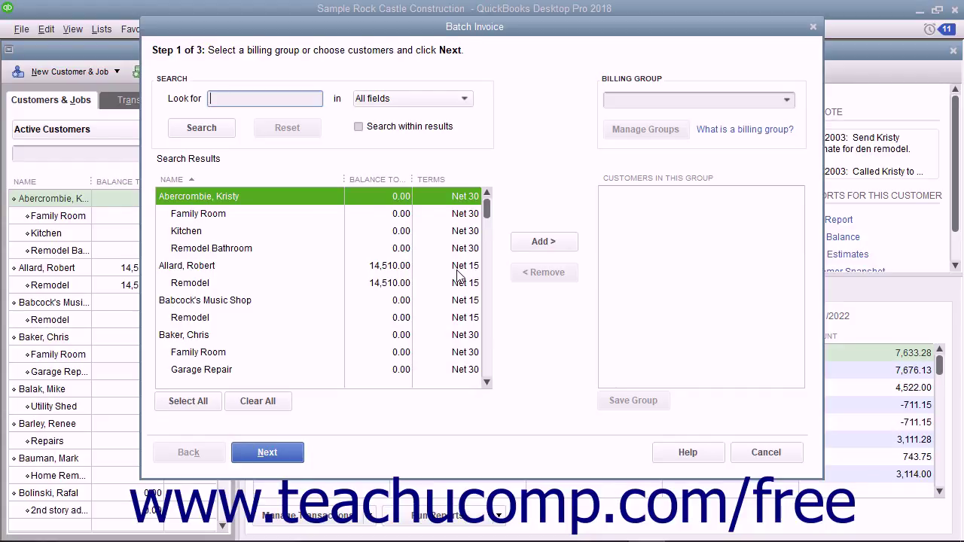
Add the first customer to the group, then remove it again
{"action": "left_click", "coordinate": [227, 199]}
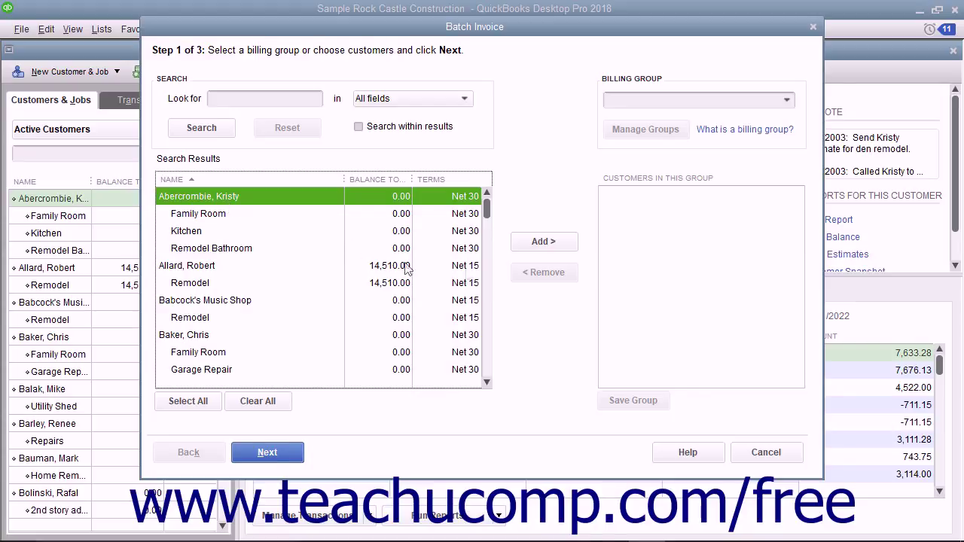
{"action": "left_click", "coordinate": [543, 243]}
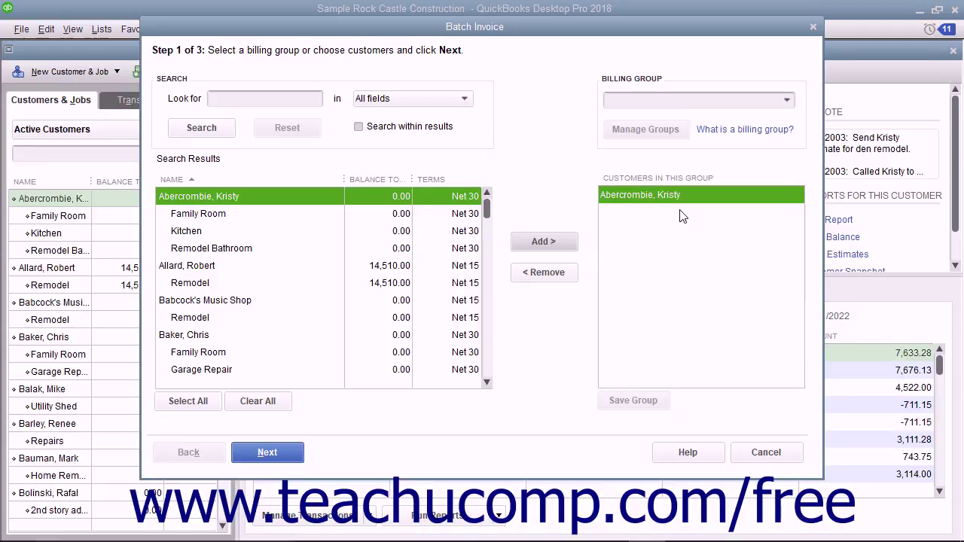
{"action": "left_click", "coordinate": [649, 197]}
{"action": "left_click", "coordinate": [561, 275]}
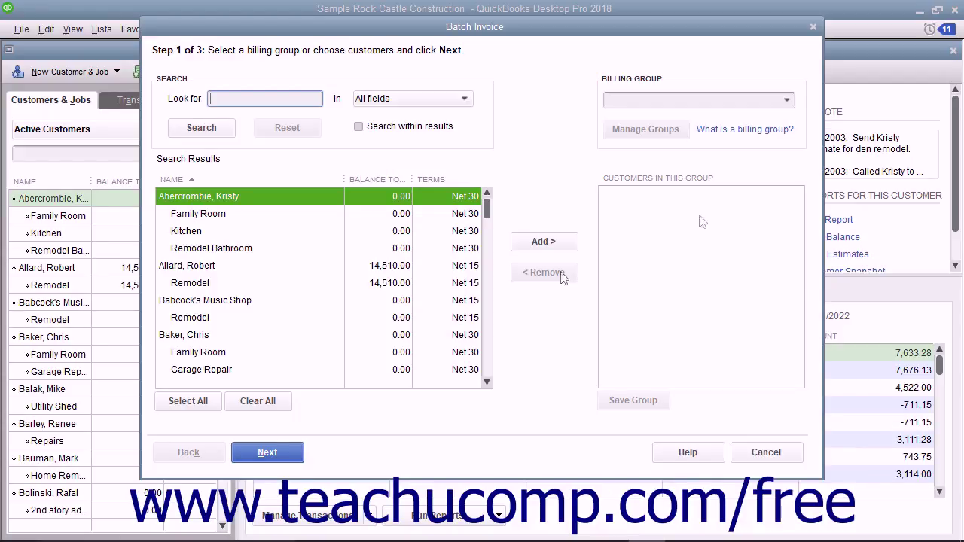
Create a new billing group named 'Monthly Service'
{"action": "left_click", "coordinate": [787, 102]}
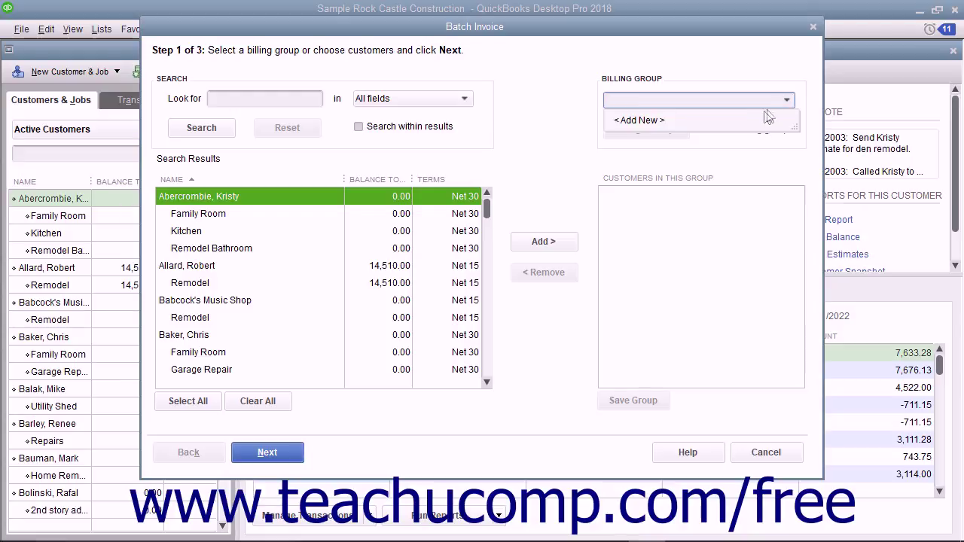
{"action": "left_click", "coordinate": [755, 122]}
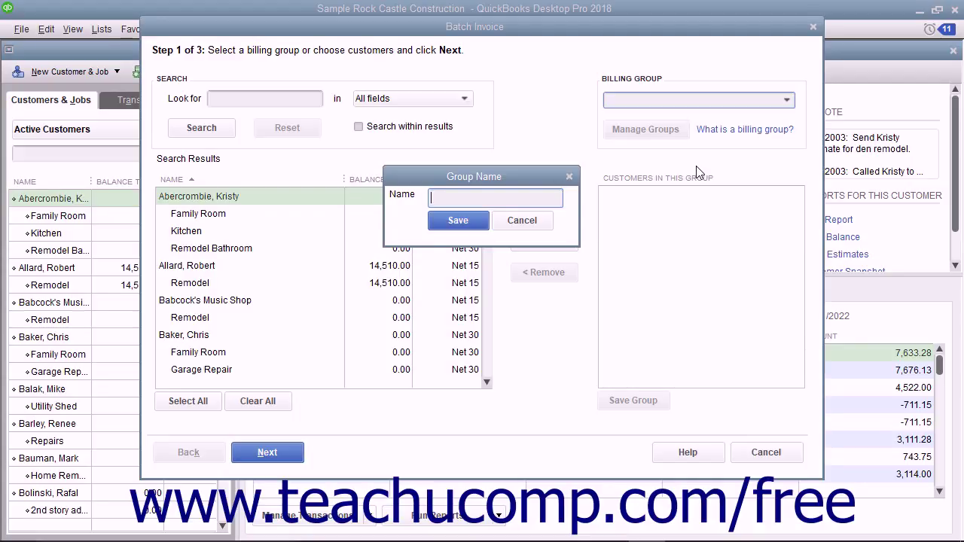
{"action": "type", "text": "Monthly Service"}
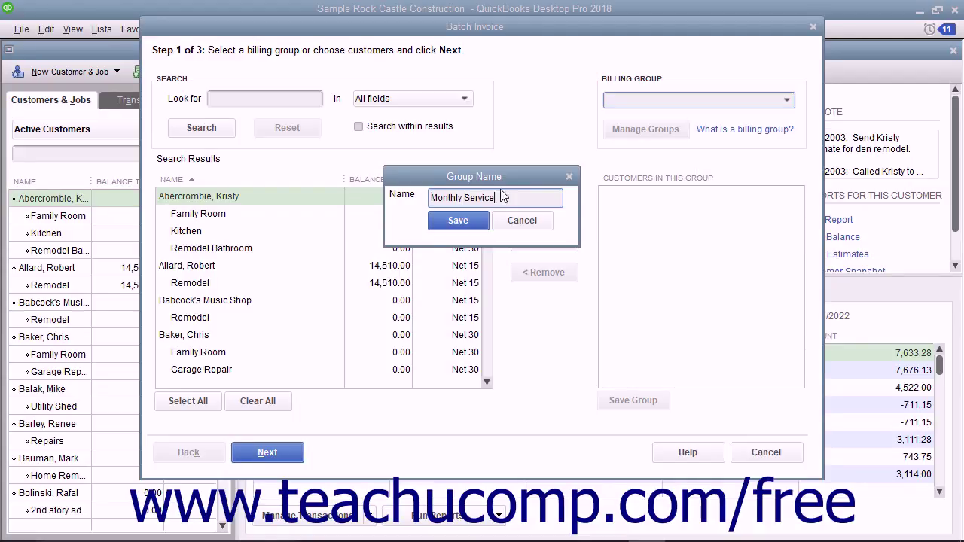
{"action": "left_click", "coordinate": [471, 224]}
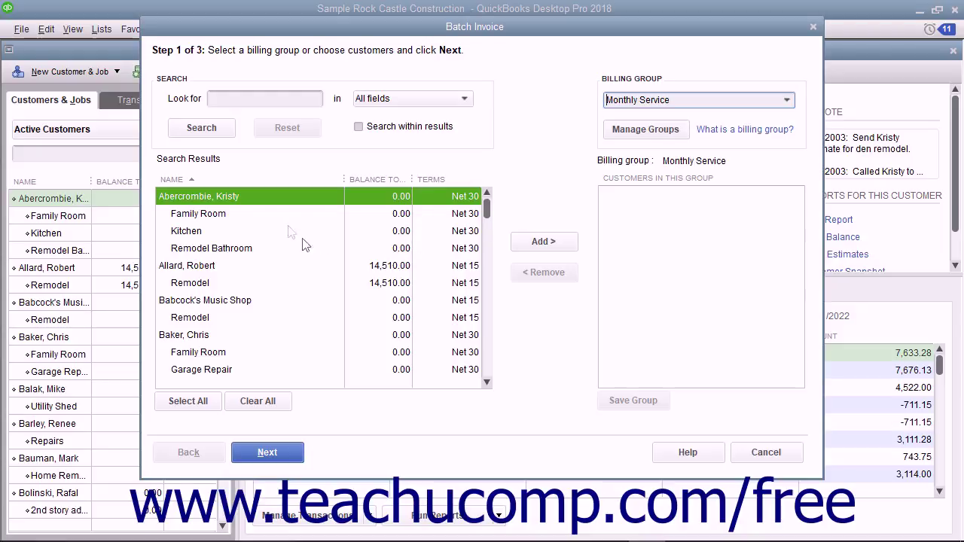
Add four customers to Monthly Service and save the group's customer list
{"action": "left_click", "coordinate": [251, 197]}
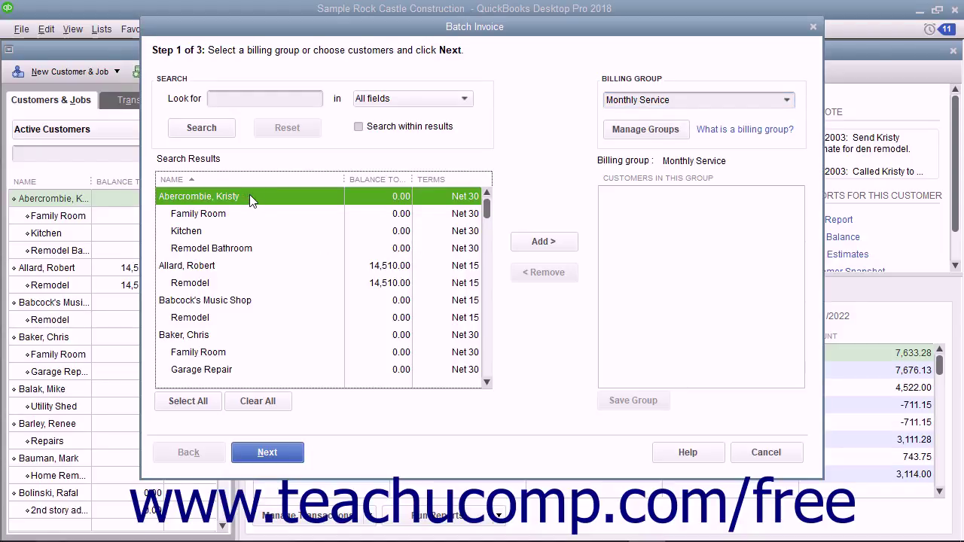
{"action": "left_click", "coordinate": [542, 242]}
{"action": "left_click", "coordinate": [247, 301]}
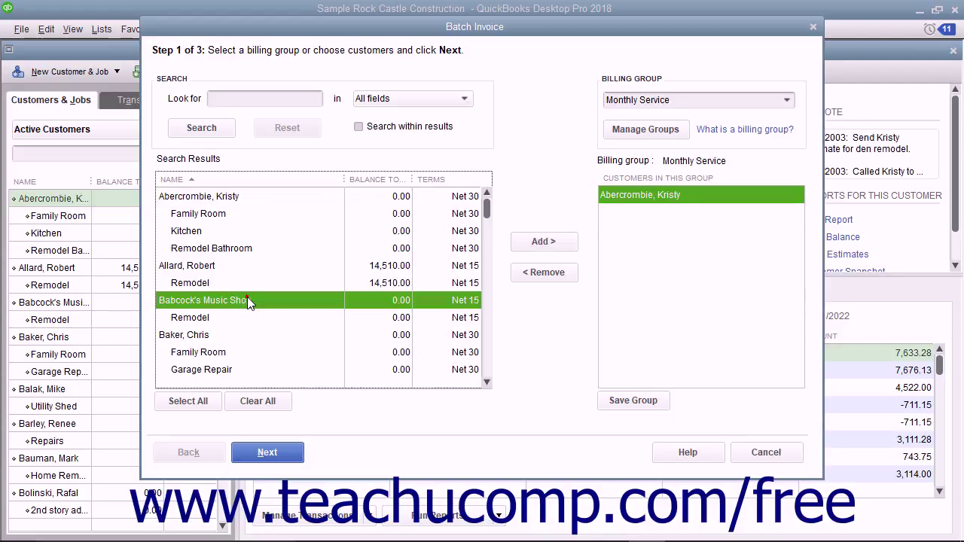
{"action": "left_click", "coordinate": [228, 334]}
{"action": "left_click", "coordinate": [541, 242]}
{"action": "scroll", "coordinate": [415, 301], "scroll_direction": "down", "scroll_amount": 2}
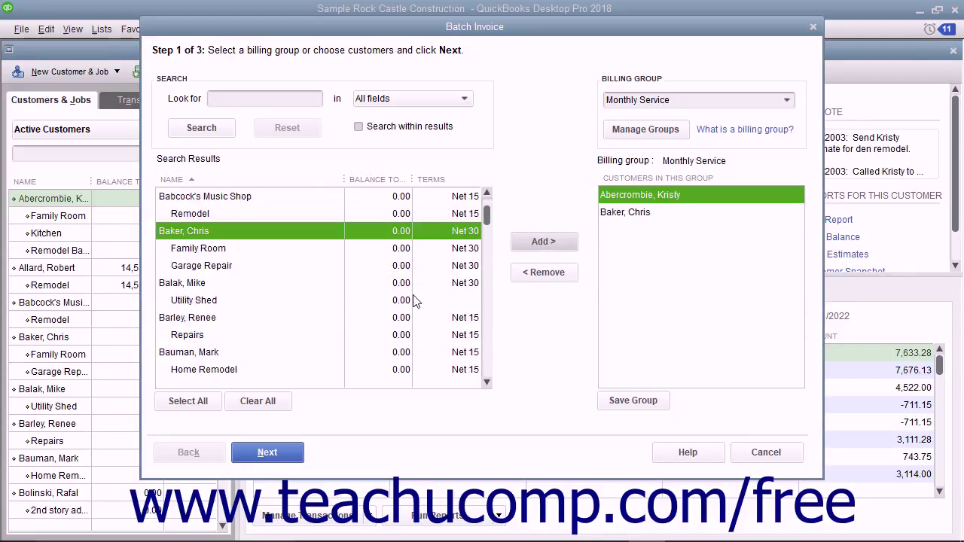
{"action": "left_click", "coordinate": [210, 284]}
{"action": "left_click", "coordinate": [539, 242]}
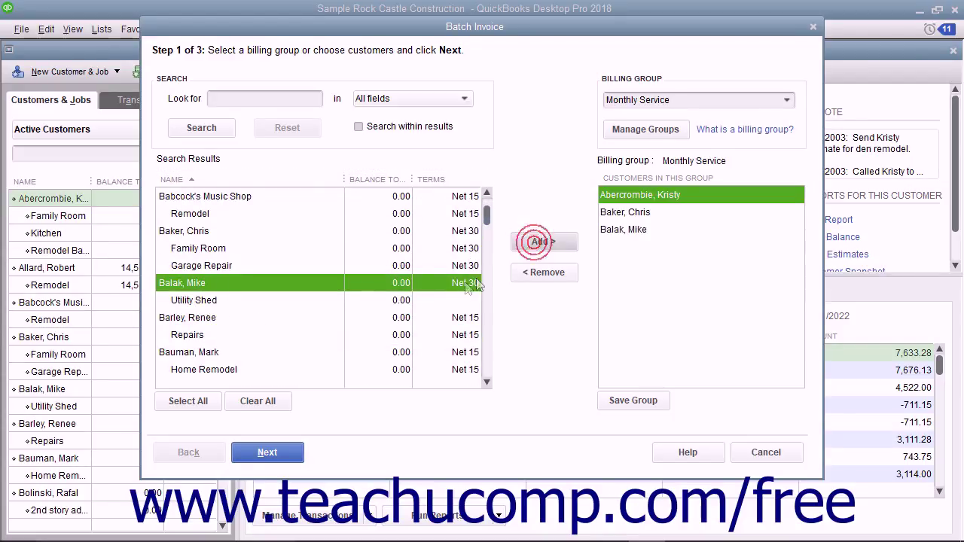
{"action": "left_click", "coordinate": [230, 319]}
{"action": "left_click", "coordinate": [541, 242]}
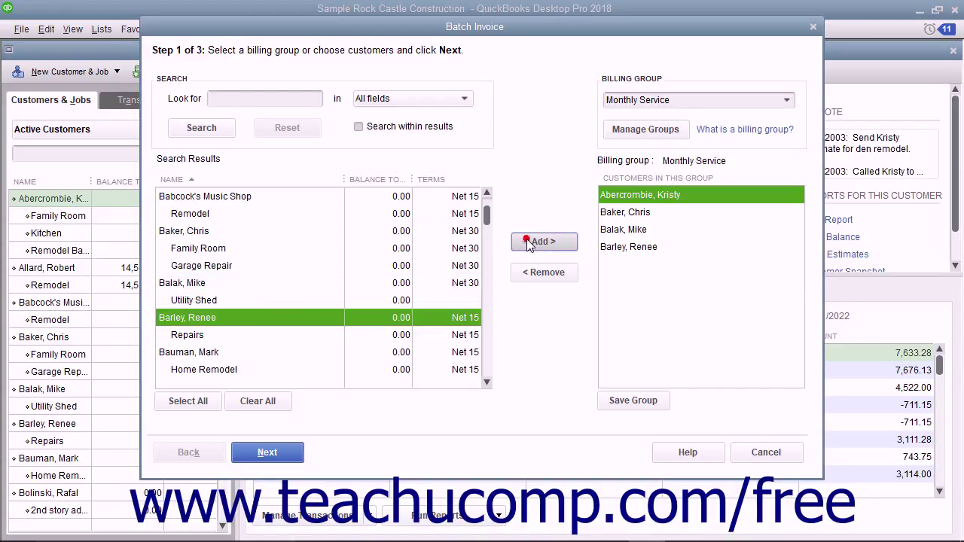
{"action": "left_click", "coordinate": [623, 401]}
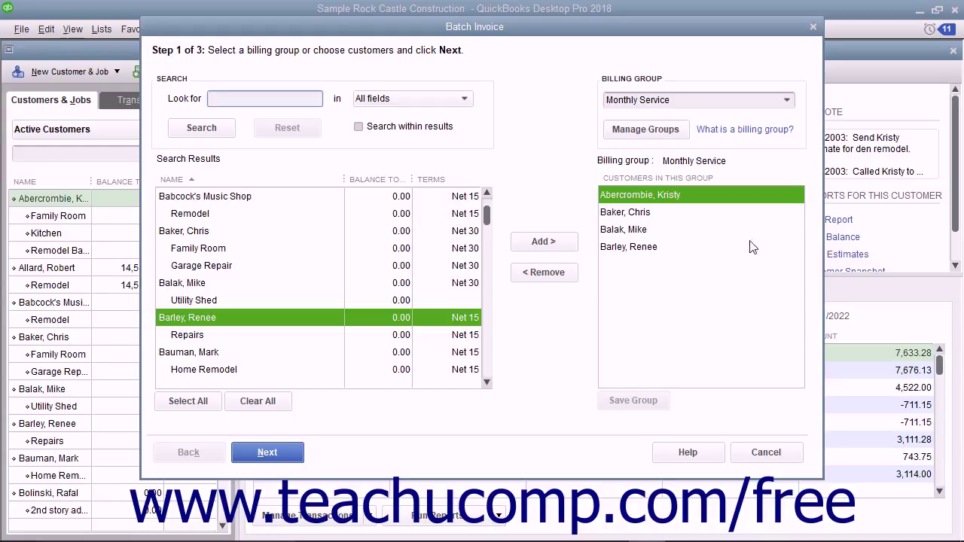
Reselect Monthly Service and remove its second customer from the group
{"action": "left_click", "coordinate": [787, 102]}
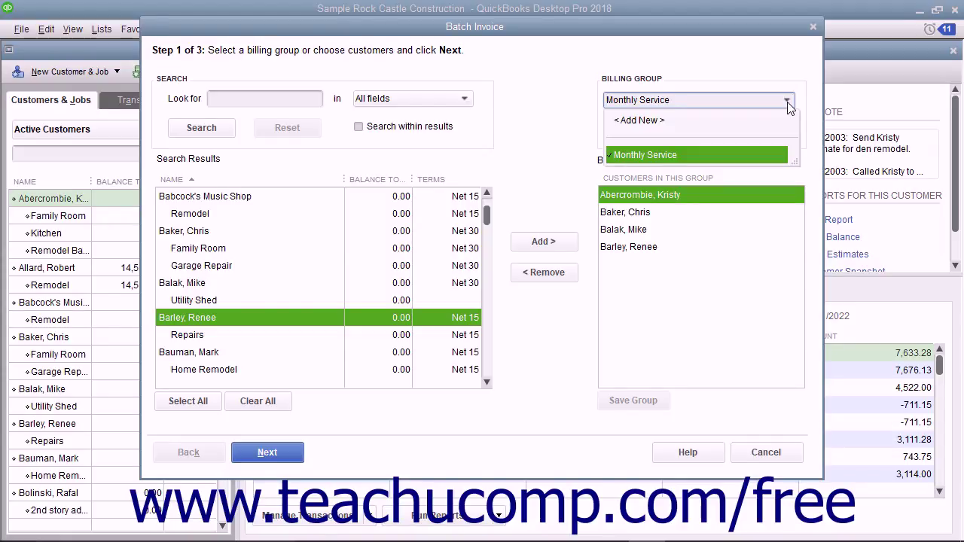
{"action": "left_click", "coordinate": [660, 156]}
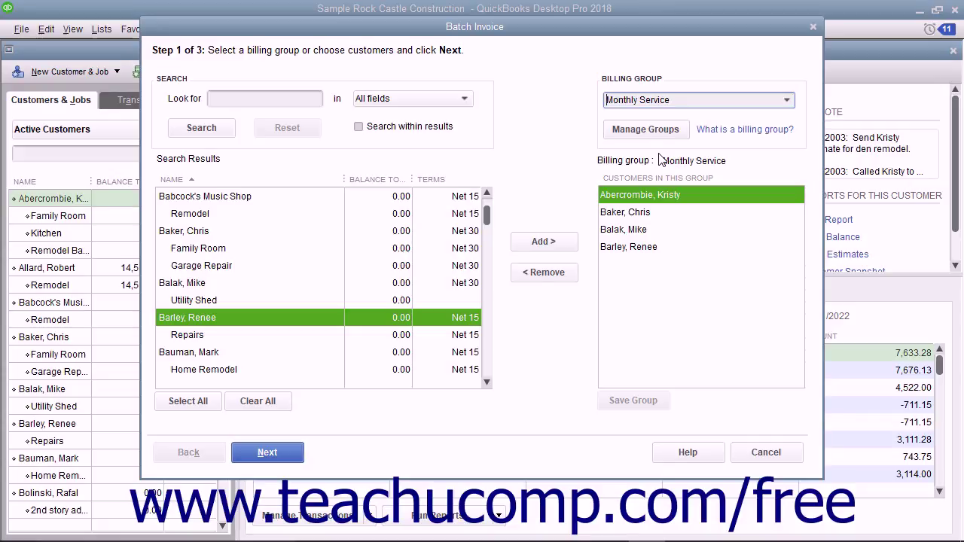
{"action": "left_click", "coordinate": [631, 213]}
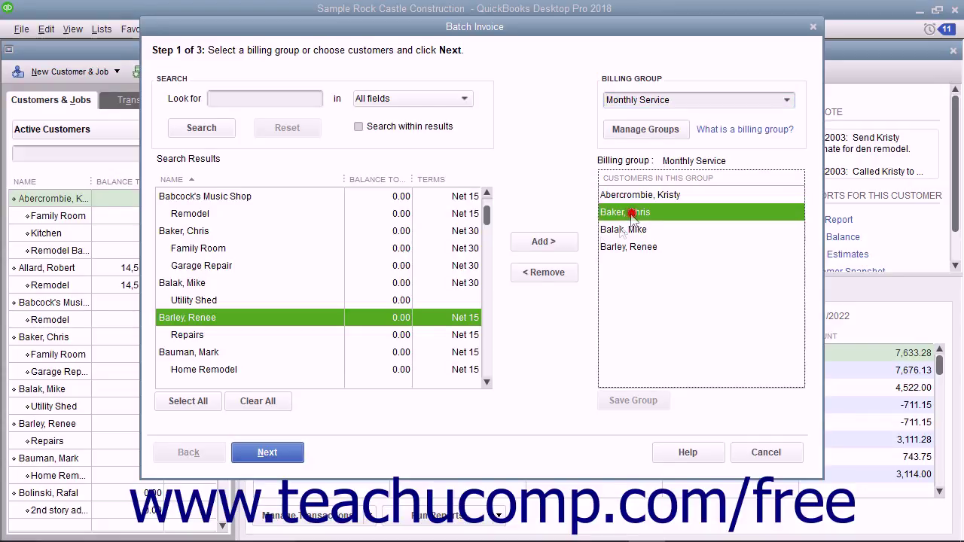
{"action": "left_click", "coordinate": [565, 279]}
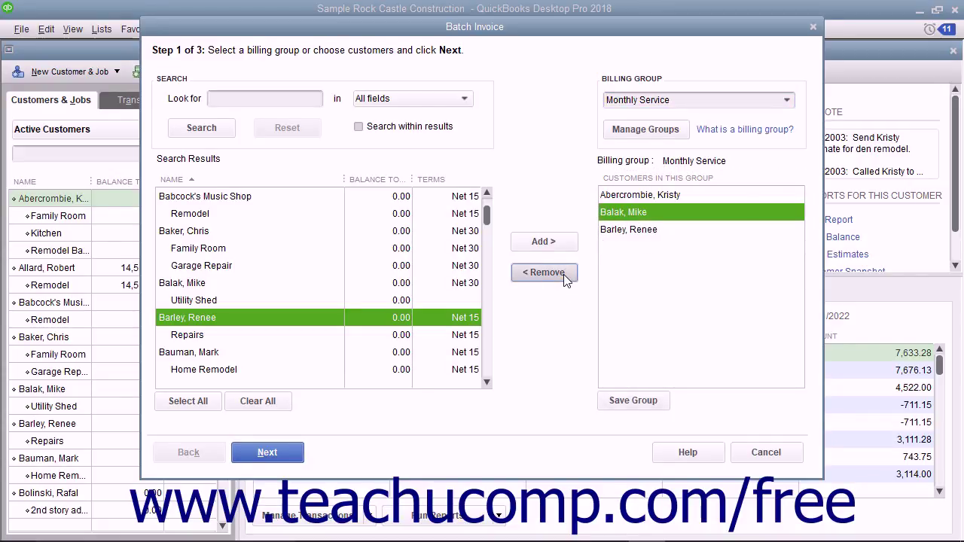
Save the three-customer group, then cancel deleting Monthly Service in Manage Groups
{"action": "left_click", "coordinate": [640, 404]}
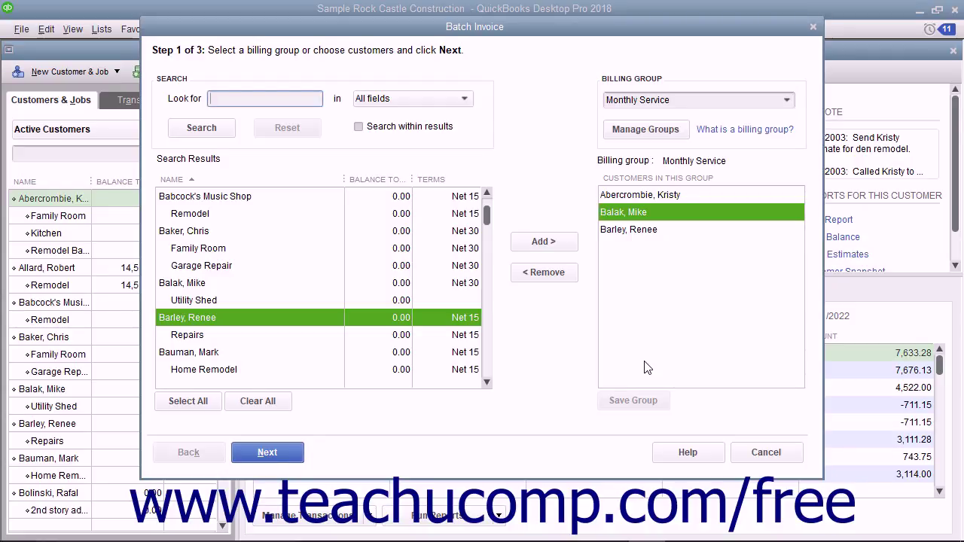
{"action": "left_click", "coordinate": [652, 137]}
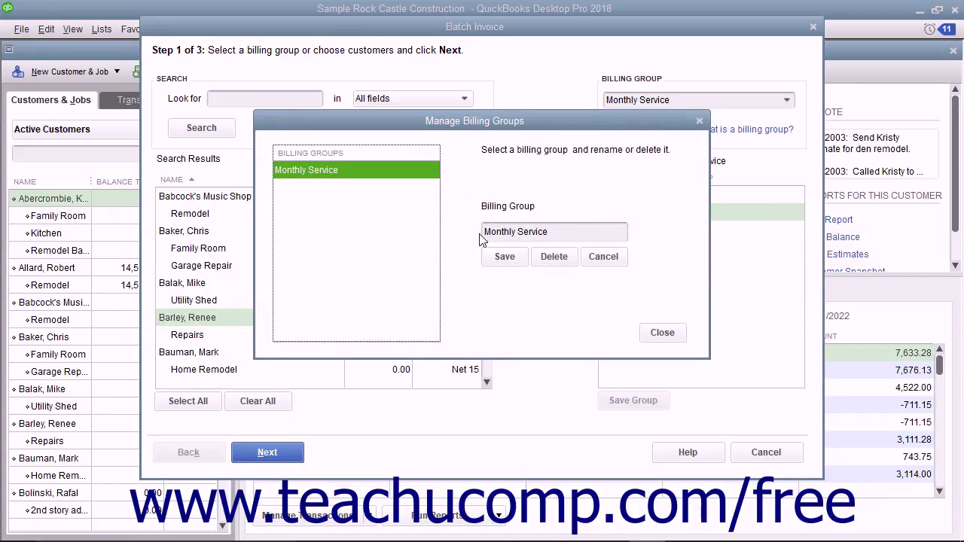
{"action": "left_click", "coordinate": [318, 170]}
{"action": "left_click", "coordinate": [553, 230]}
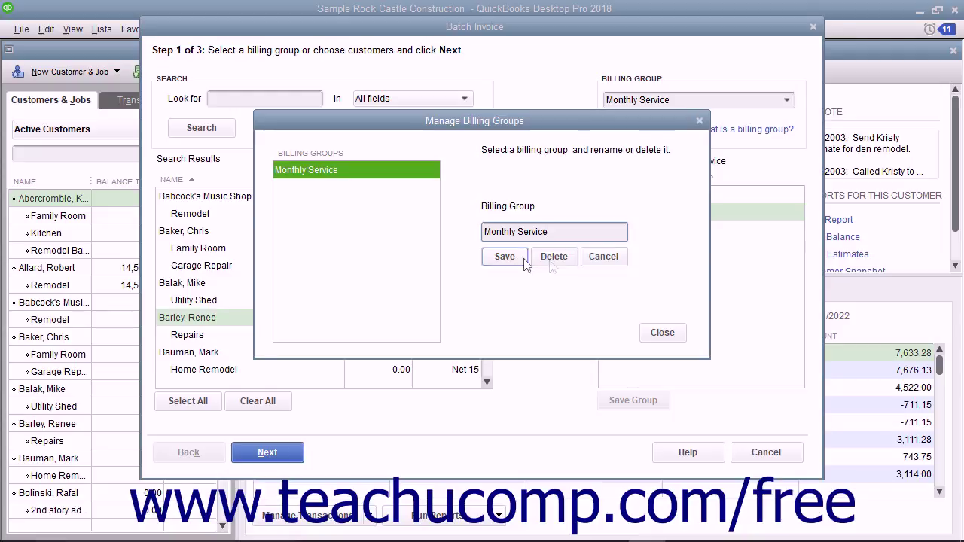
{"action": "left_click", "coordinate": [555, 264]}
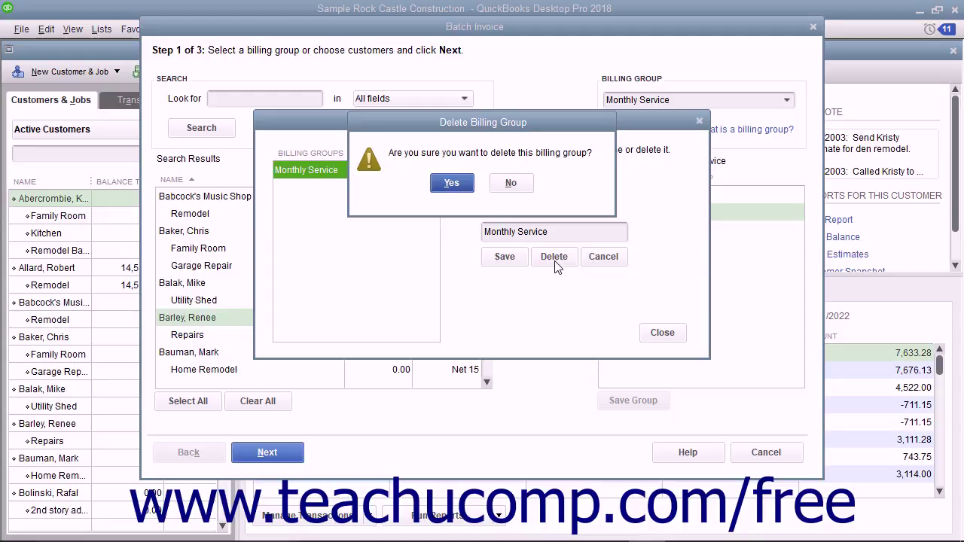
{"action": "left_click", "coordinate": [512, 183]}
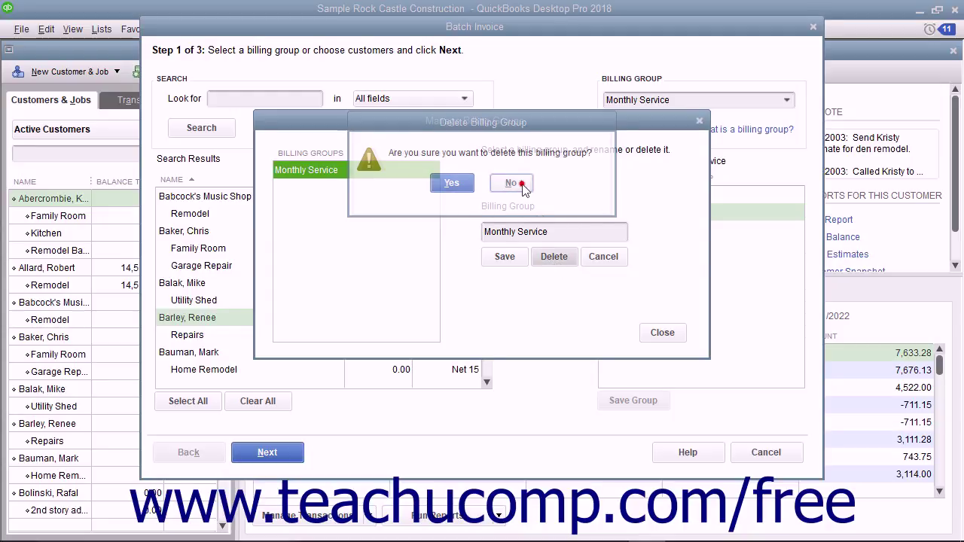
{"action": "left_click", "coordinate": [658, 335]}
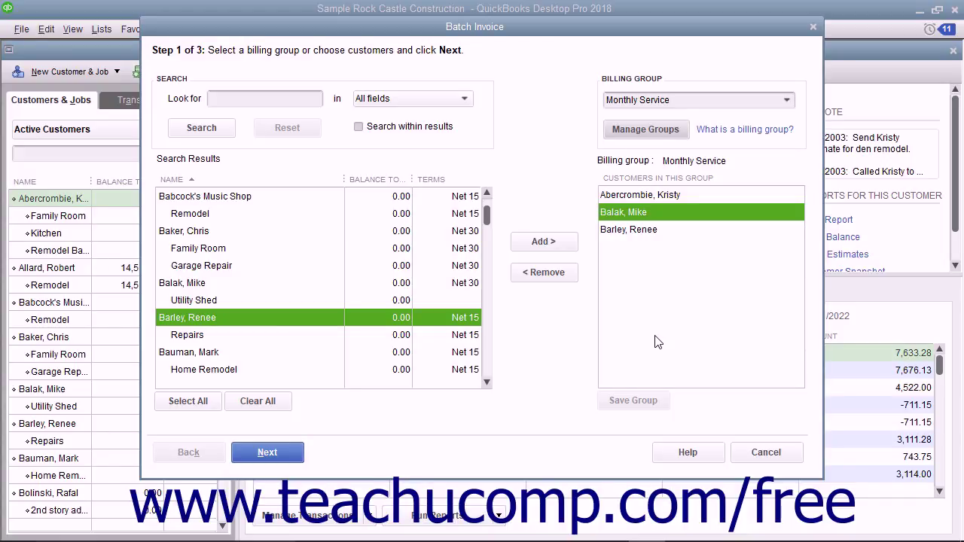
Move to step 2, keeping invoice date 12/15/2022 and the Rock Castle Invoice template
{"action": "left_click", "coordinate": [293, 453]}
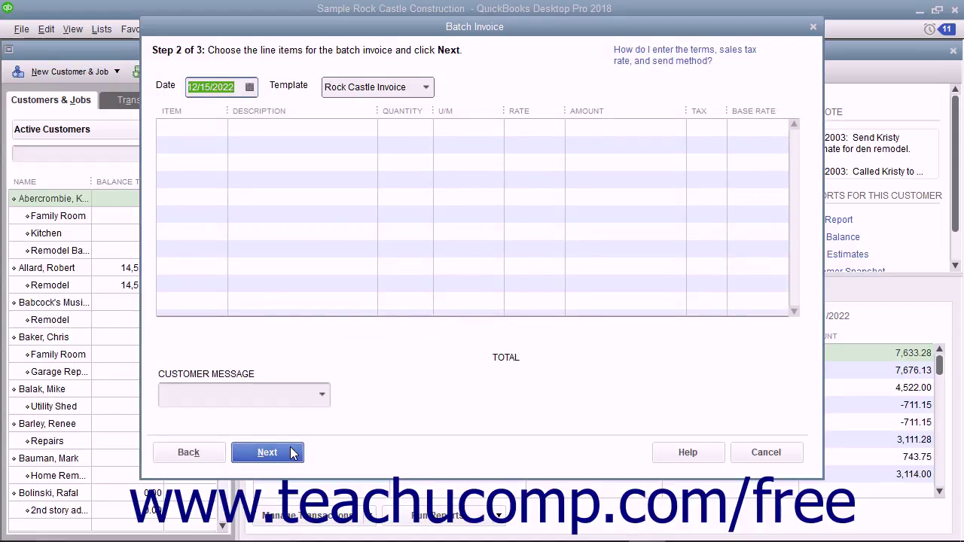
{"action": "left_click", "coordinate": [249, 87]}
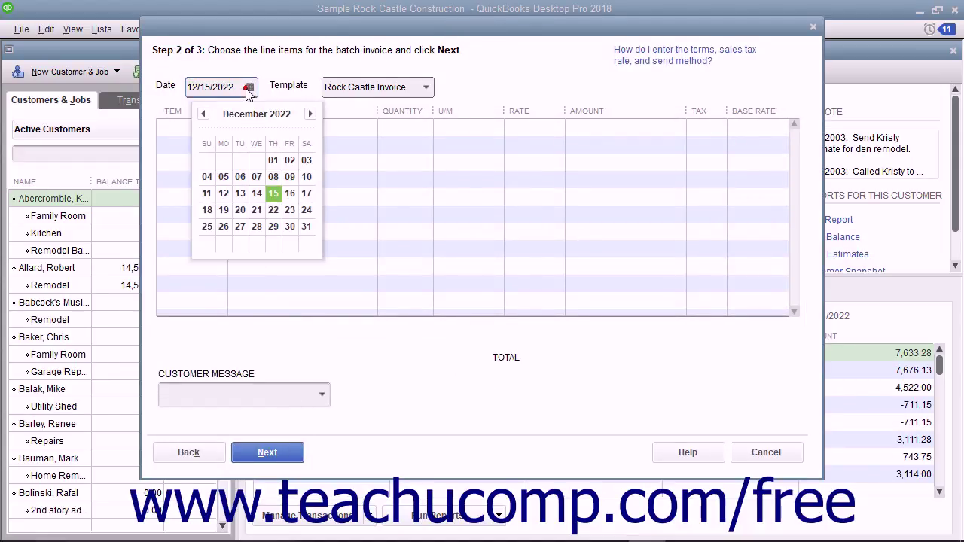
{"action": "left_click", "coordinate": [273, 193]}
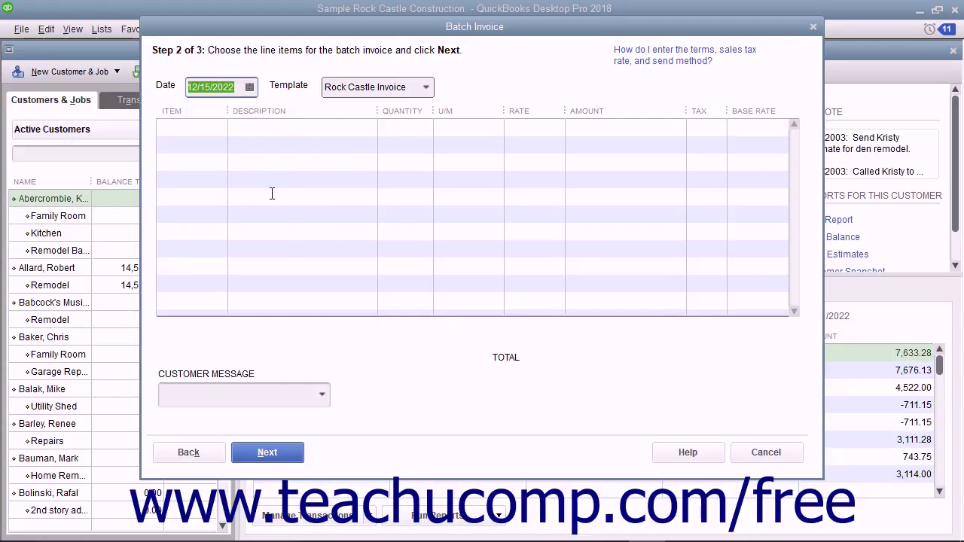
{"action": "left_click", "coordinate": [426, 87]}
{"action": "left_click", "coordinate": [403, 209]}
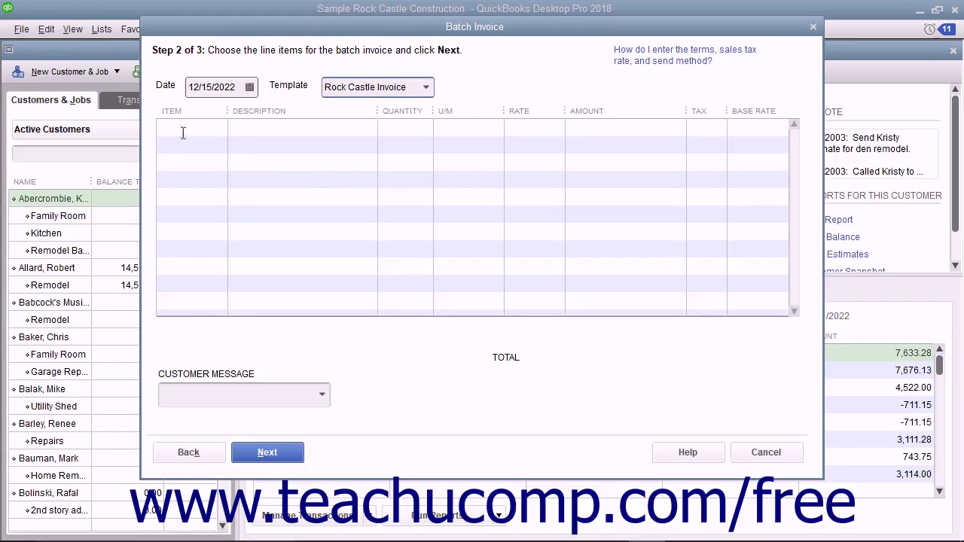
Add a Labor line 'Monthly landscaping service', quantity 1 at rate 50.00
{"action": "left_click", "coordinate": [182, 131]}
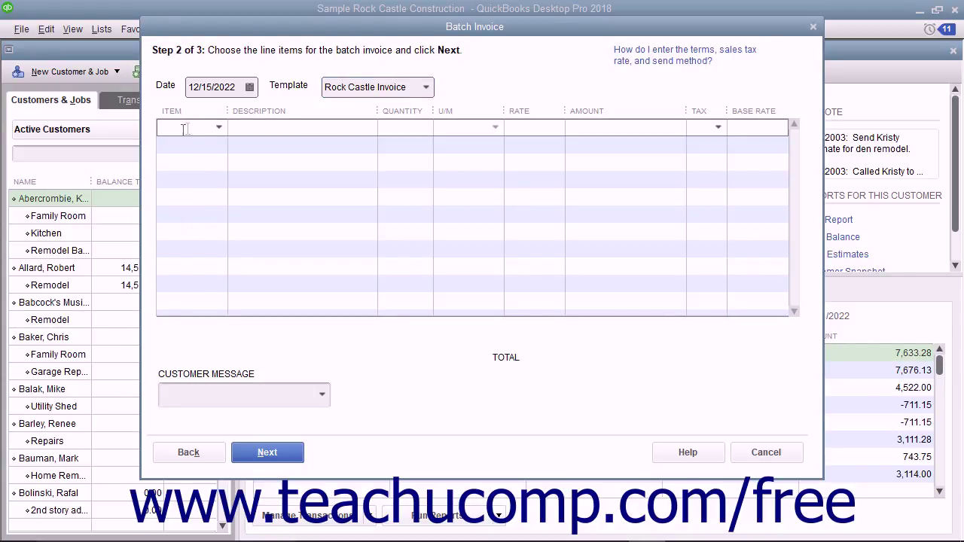
{"action": "left_click", "coordinate": [219, 127]}
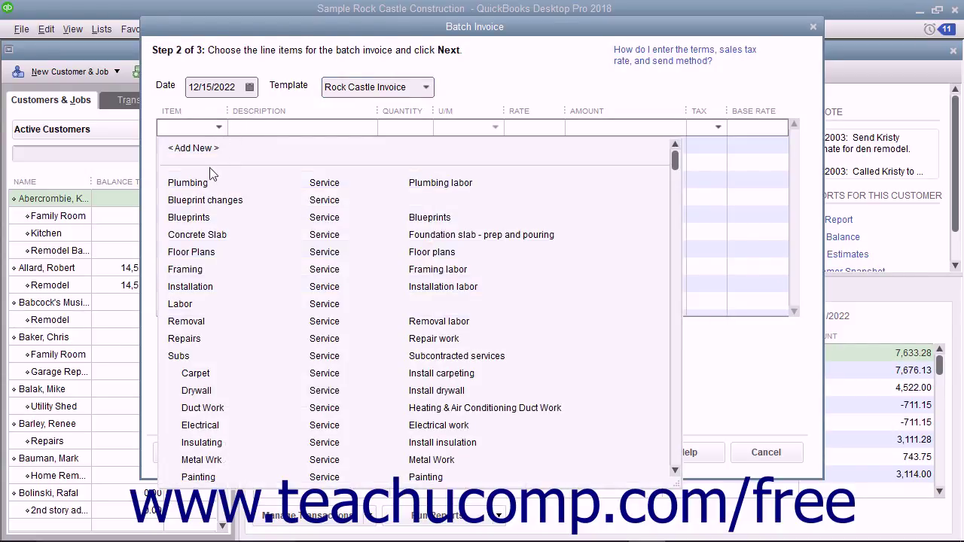
{"action": "left_click", "coordinate": [198, 303]}
{"action": "left_click", "coordinate": [279, 131]}
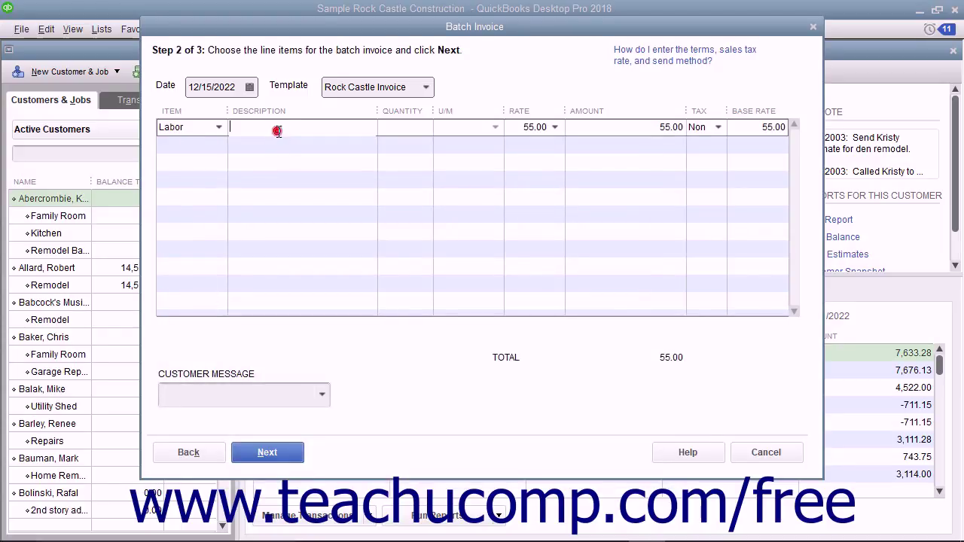
{"action": "type", "text": "Monthly landscaping service"}
{"action": "left_click", "coordinate": [414, 127]}
{"action": "type", "text": "1"}
{"action": "key", "text": "Tab"}
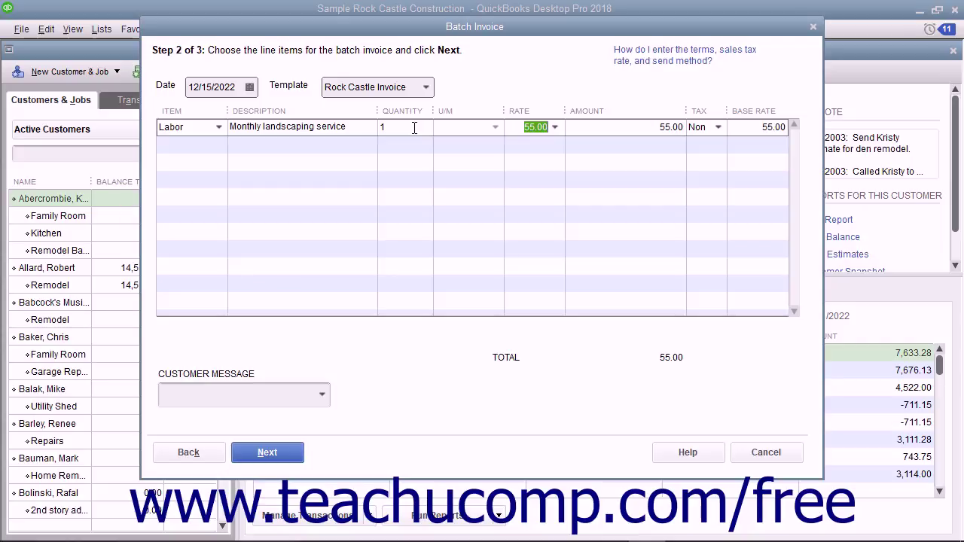
{"action": "type", "text": "50"}
{"action": "key", "text": "Tab"}
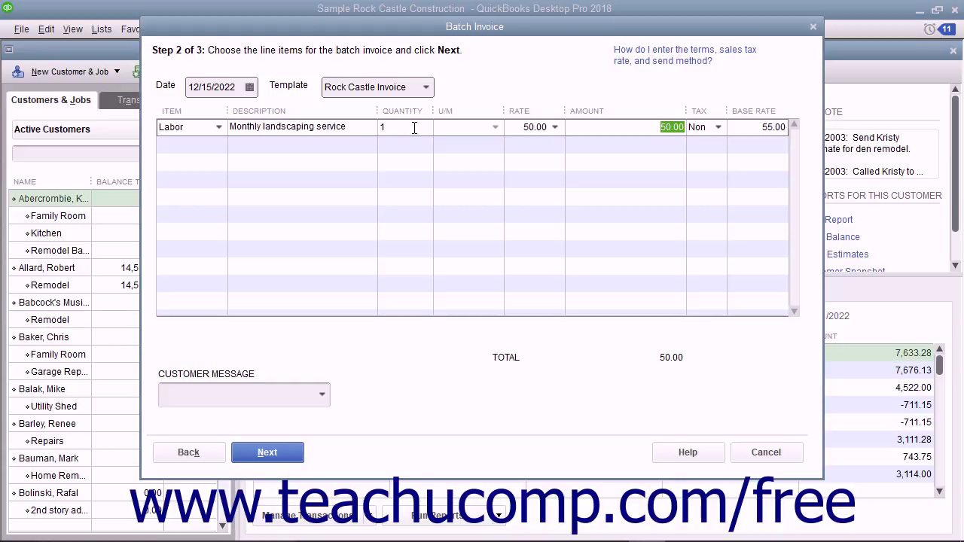
{"action": "left_click", "coordinate": [226, 394]}
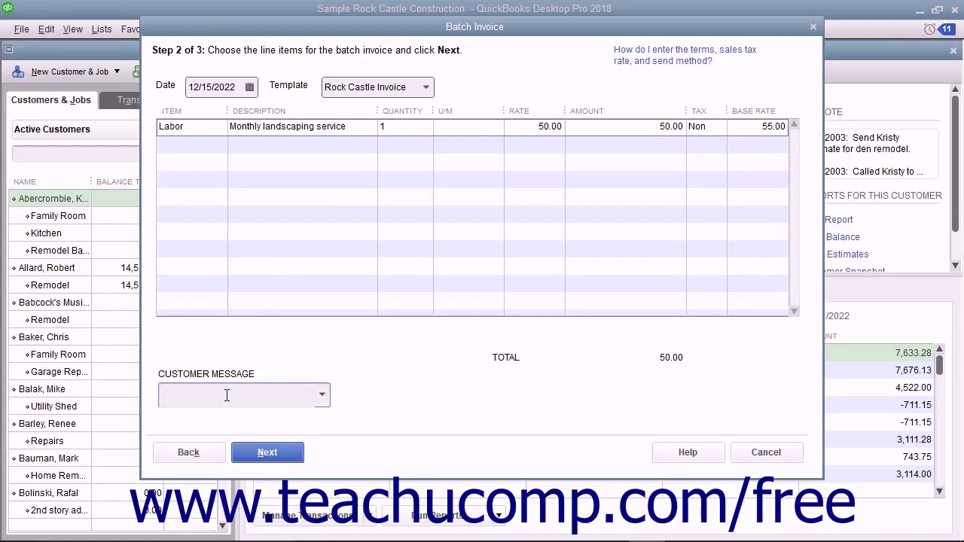
Deselect the third customer and create batch invoices for the remaining two
{"action": "left_click", "coordinate": [256, 454]}
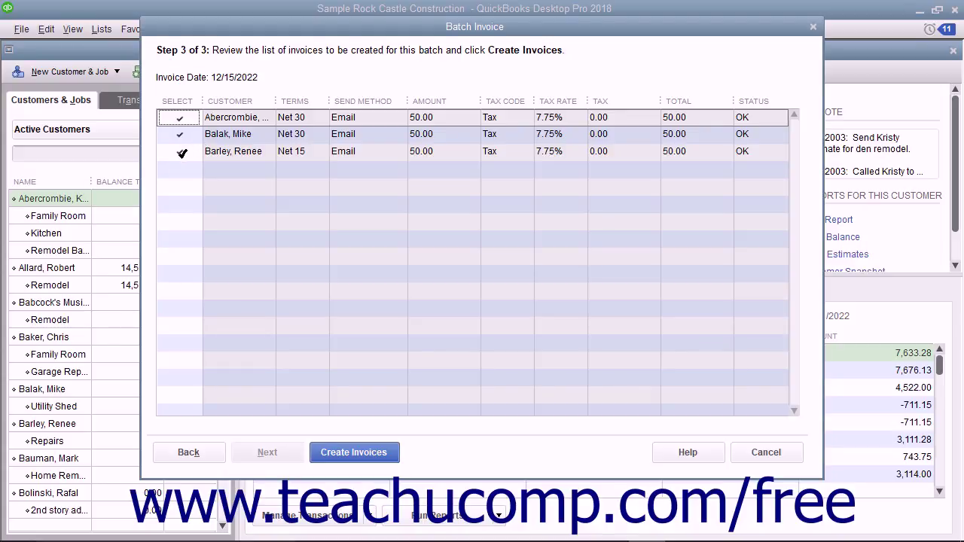
{"action": "left_click", "coordinate": [182, 153]}
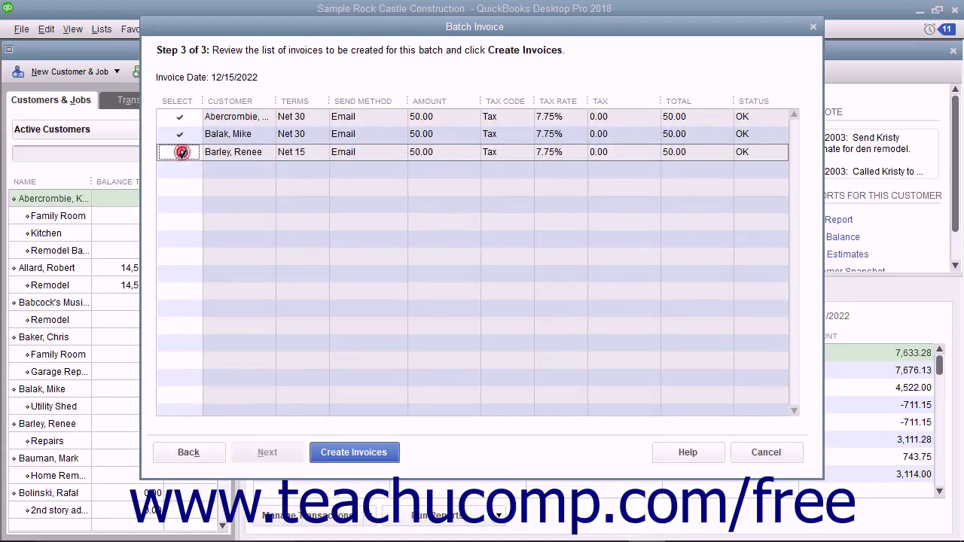
{"action": "left_click", "coordinate": [182, 153]}
{"action": "left_click", "coordinate": [354, 454]}
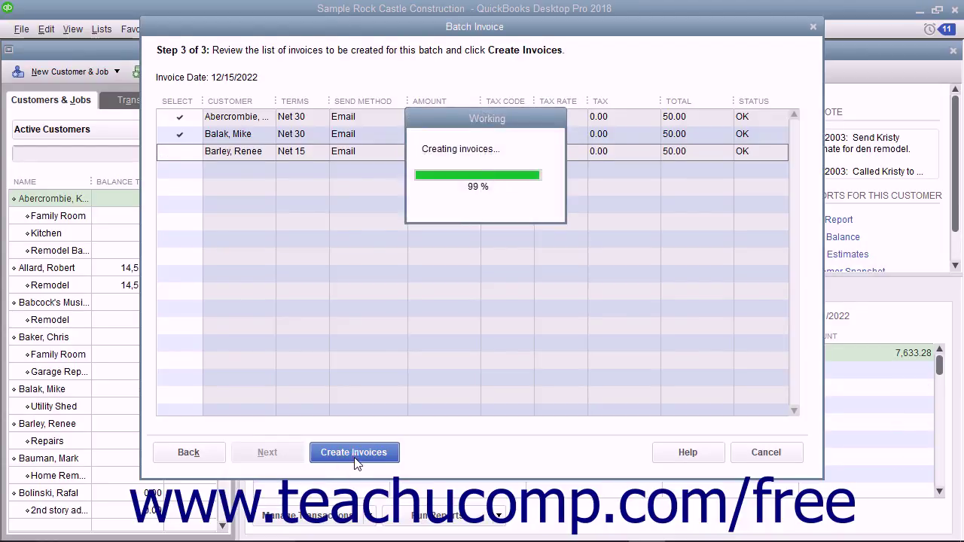